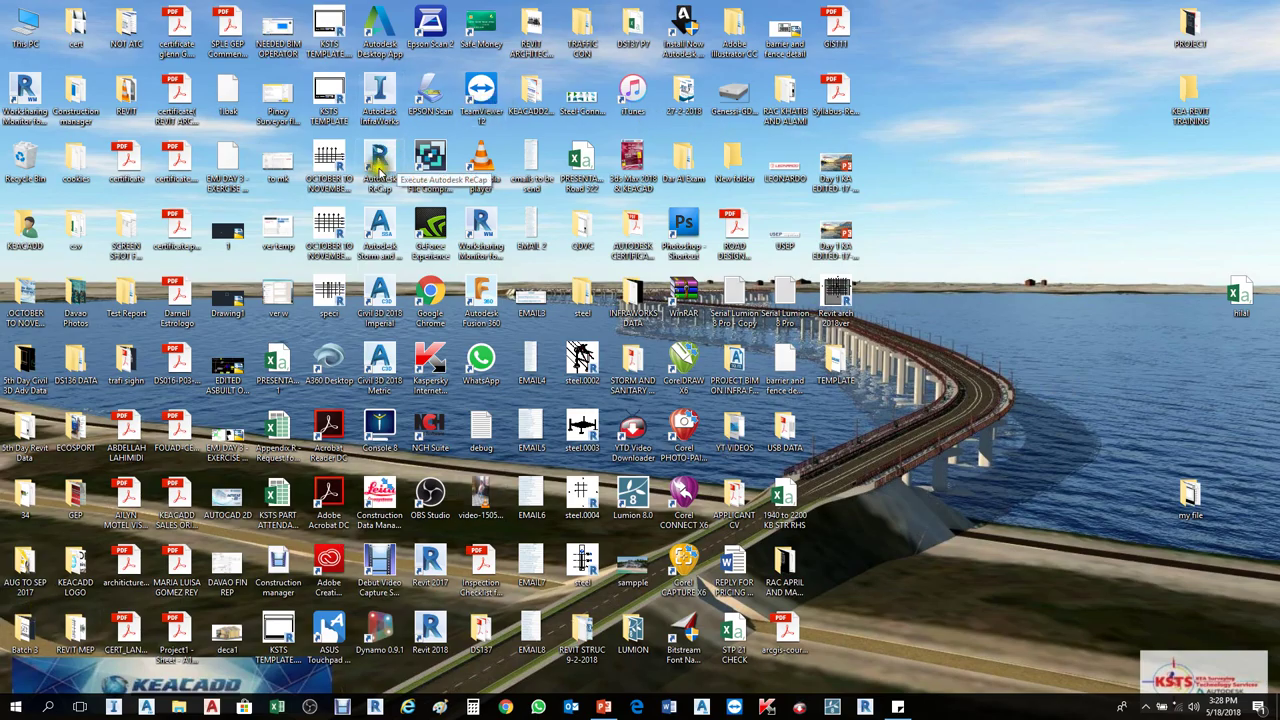
Step: Select the Worksharing Monitor desktop shortcut, then bring up the Start menu app list
{"action": "left_click", "coordinate": [490, 225]}
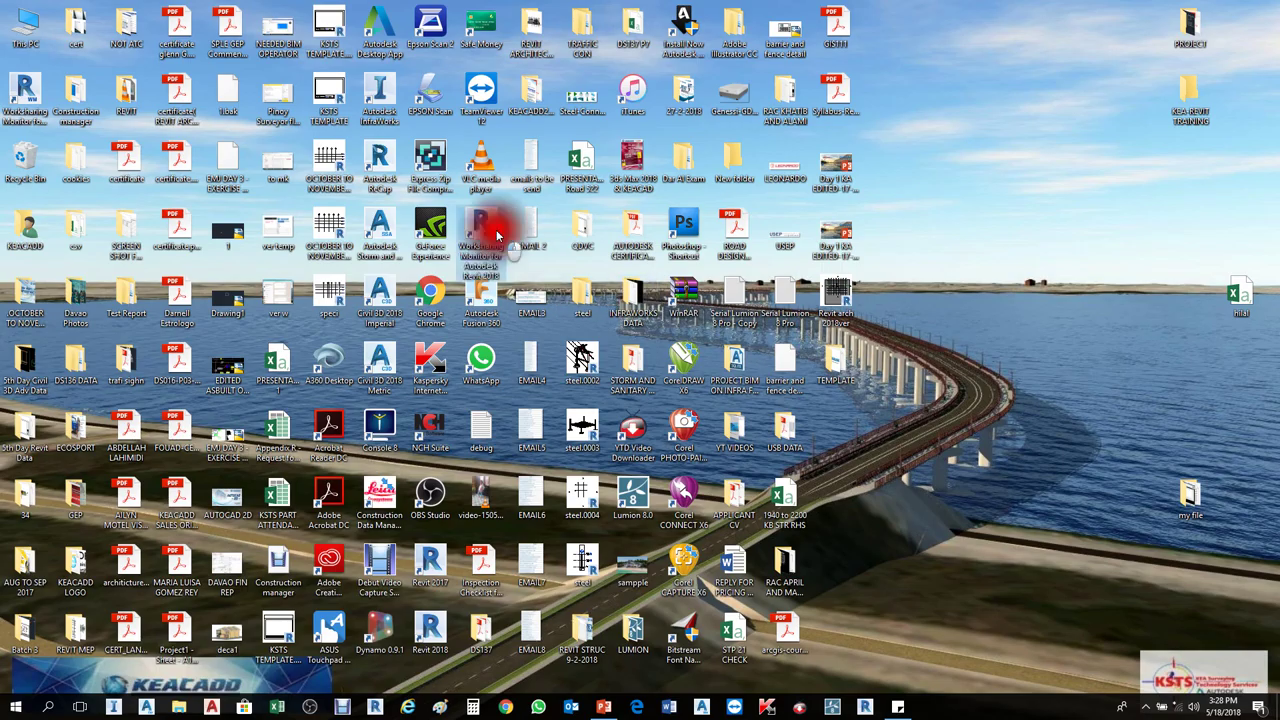
{"action": "key", "text": "r"}
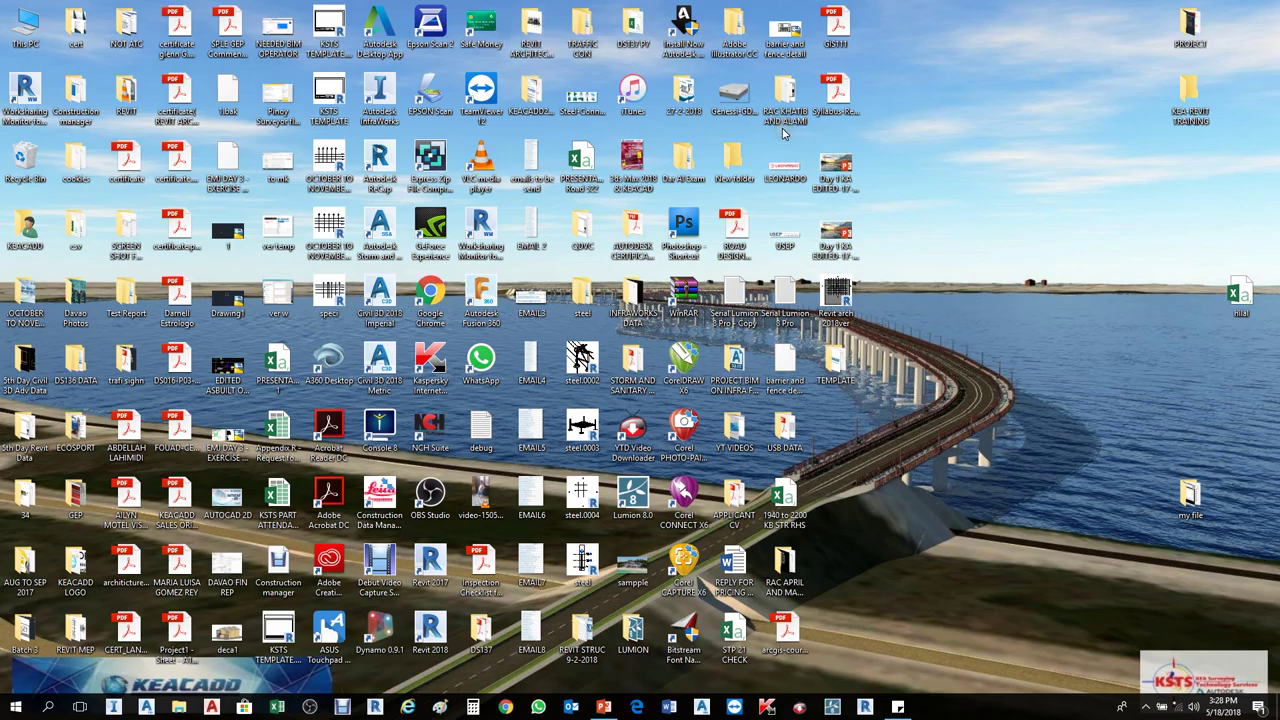
{"action": "key", "text": "super"}
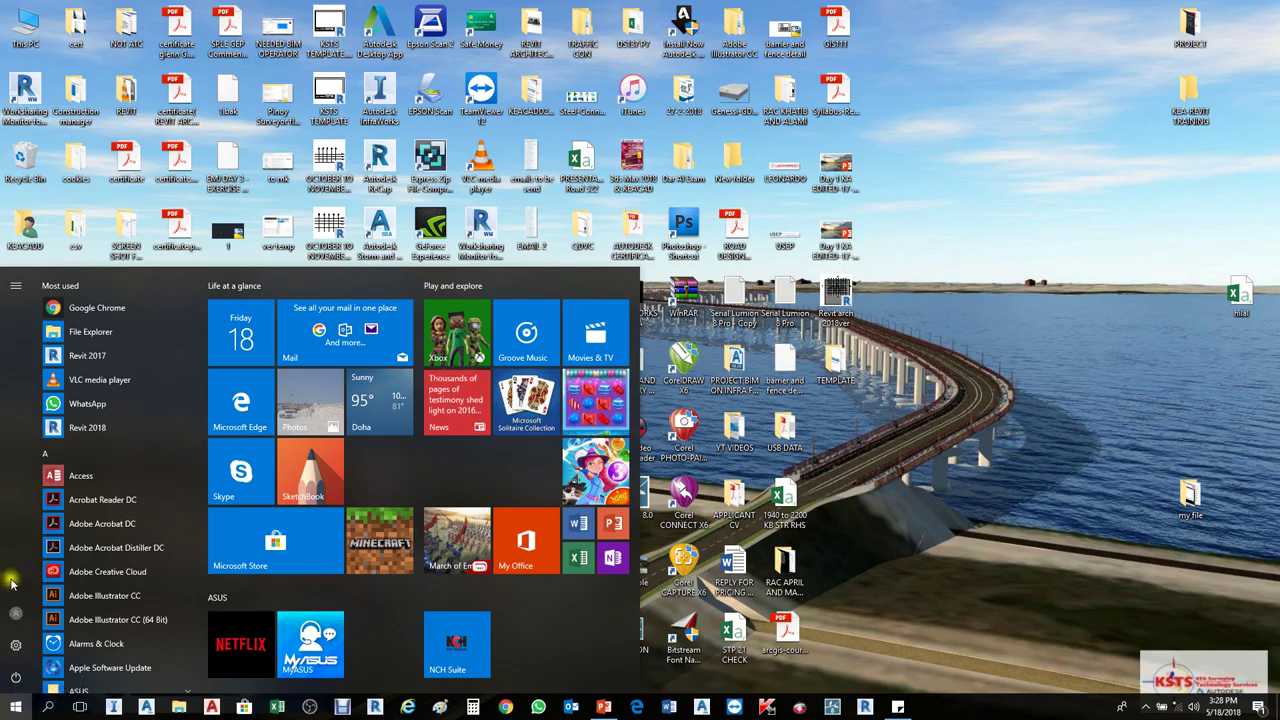
{"action": "scroll", "coordinate": [85, 606], "scroll_direction": "down", "scroll_amount": 2}
{"action": "scroll", "coordinate": [85, 606], "scroll_direction": "down", "scroll_amount": 2}
{"action": "scroll", "coordinate": [85, 606], "scroll_direction": "down", "scroll_amount": 2}
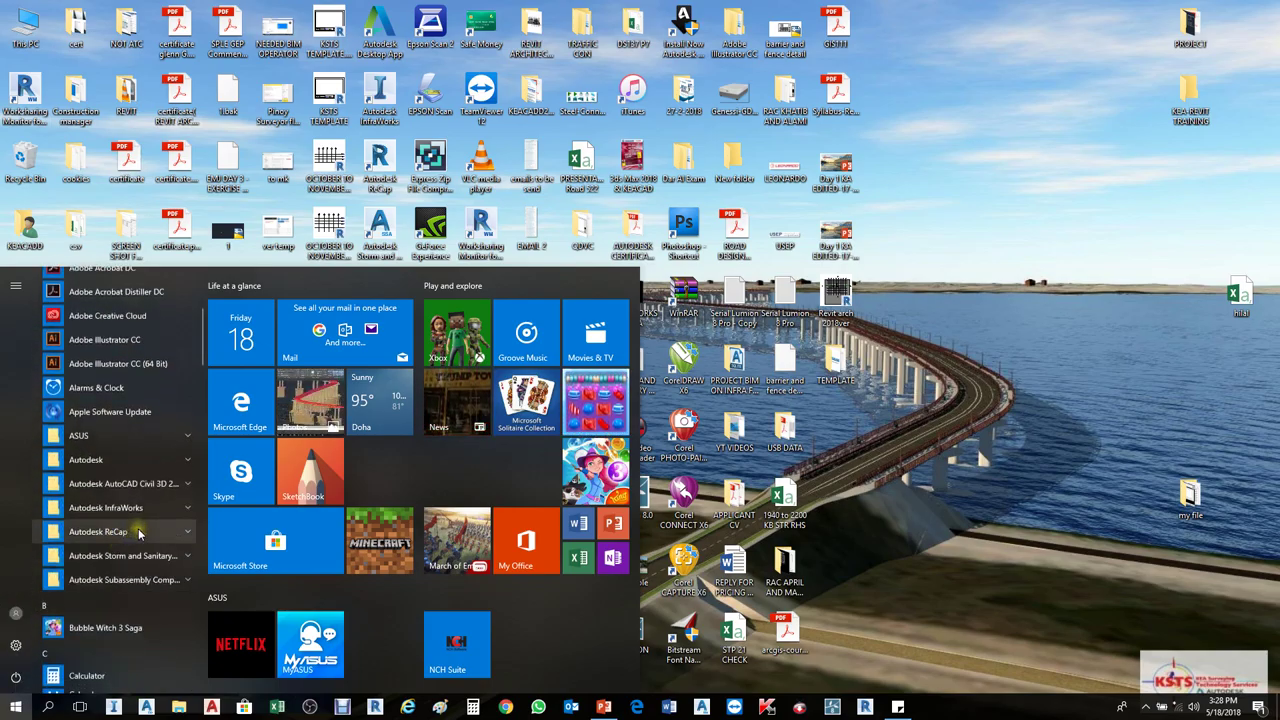
Step: Expand the Autodesk folder to reveal A360 Desktop, Revit 2017 and Revit 2018
{"action": "left_click", "coordinate": [190, 463]}
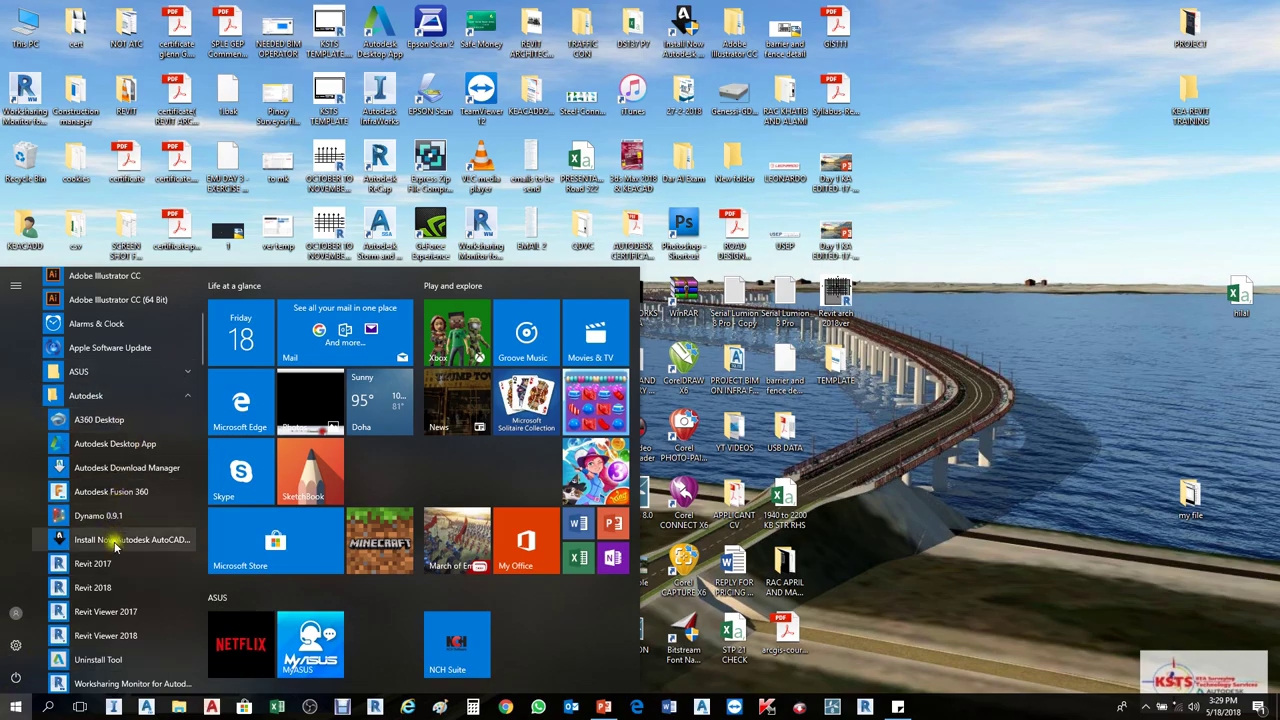
{"action": "scroll", "coordinate": [115, 545], "scroll_direction": "down", "scroll_amount": 2}
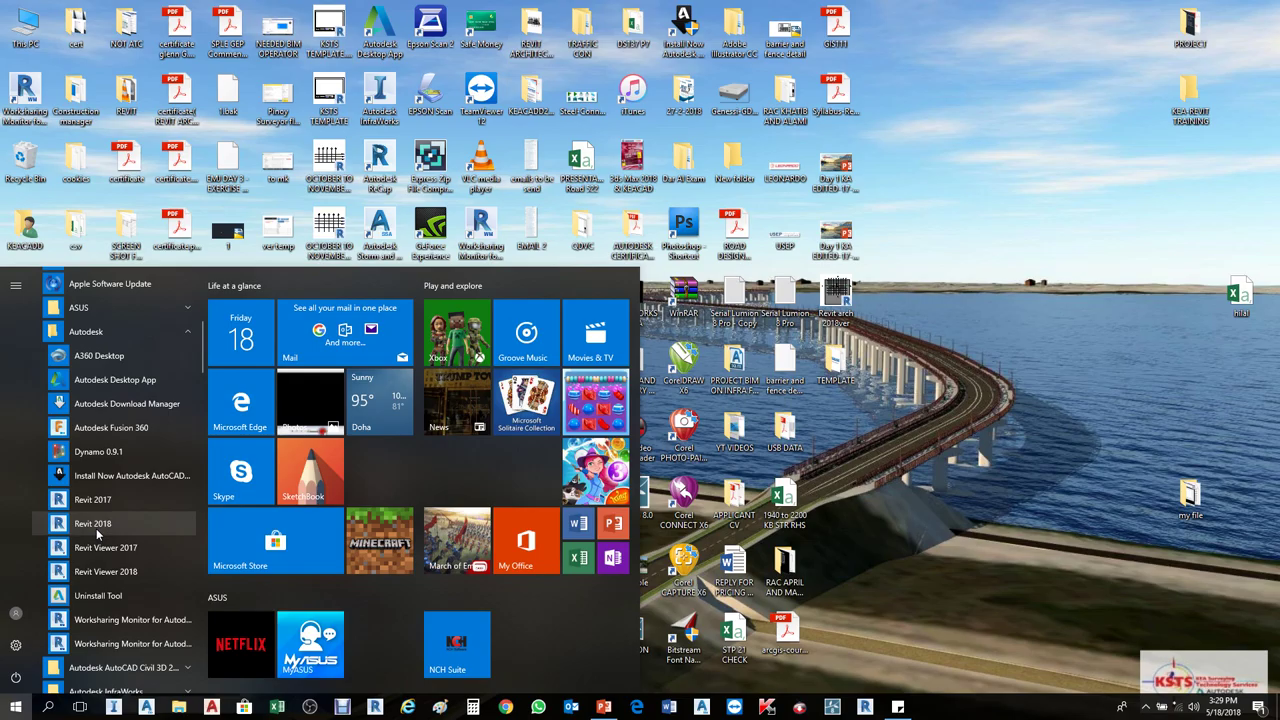
Step: Launch Revit 2017 from the expanded Autodesk folder
{"action": "left_click", "coordinate": [105, 528]}
{"action": "left_click", "coordinate": [110, 499]}
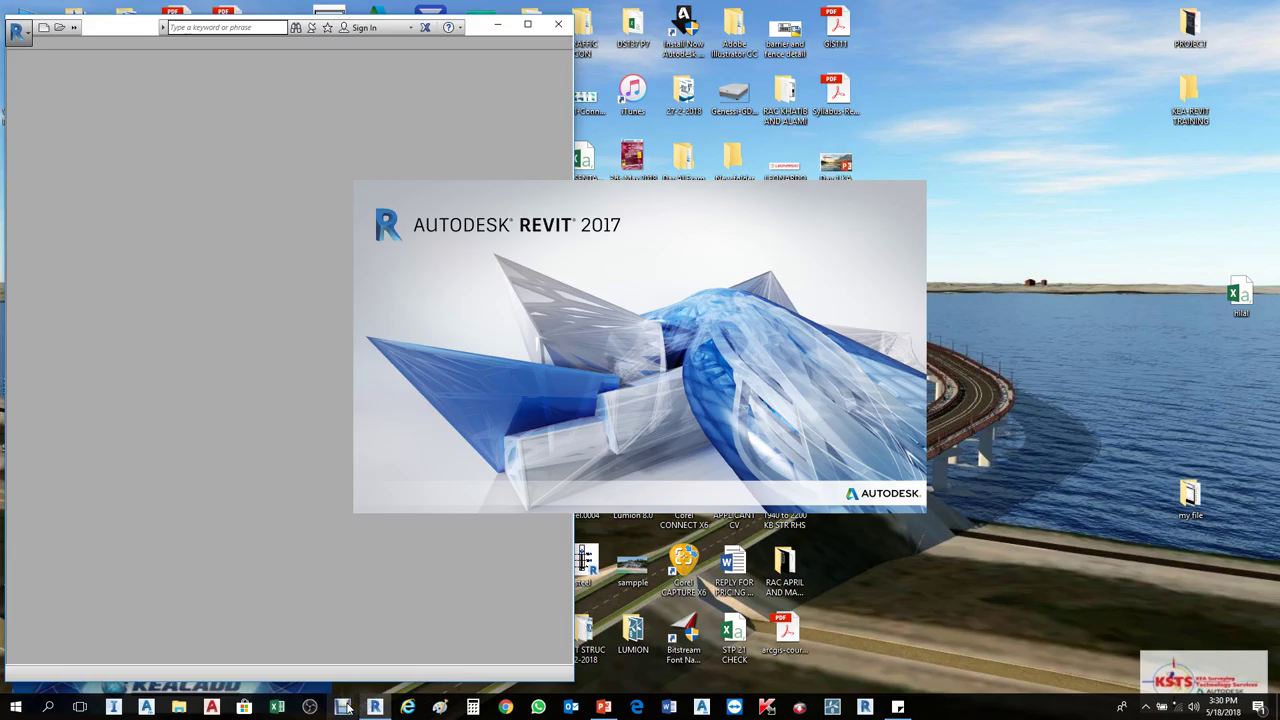
Step: Click in the Revit 2017 window while it finishes loading the Recent Files page
{"action": "left_click", "coordinate": [343, 707]}
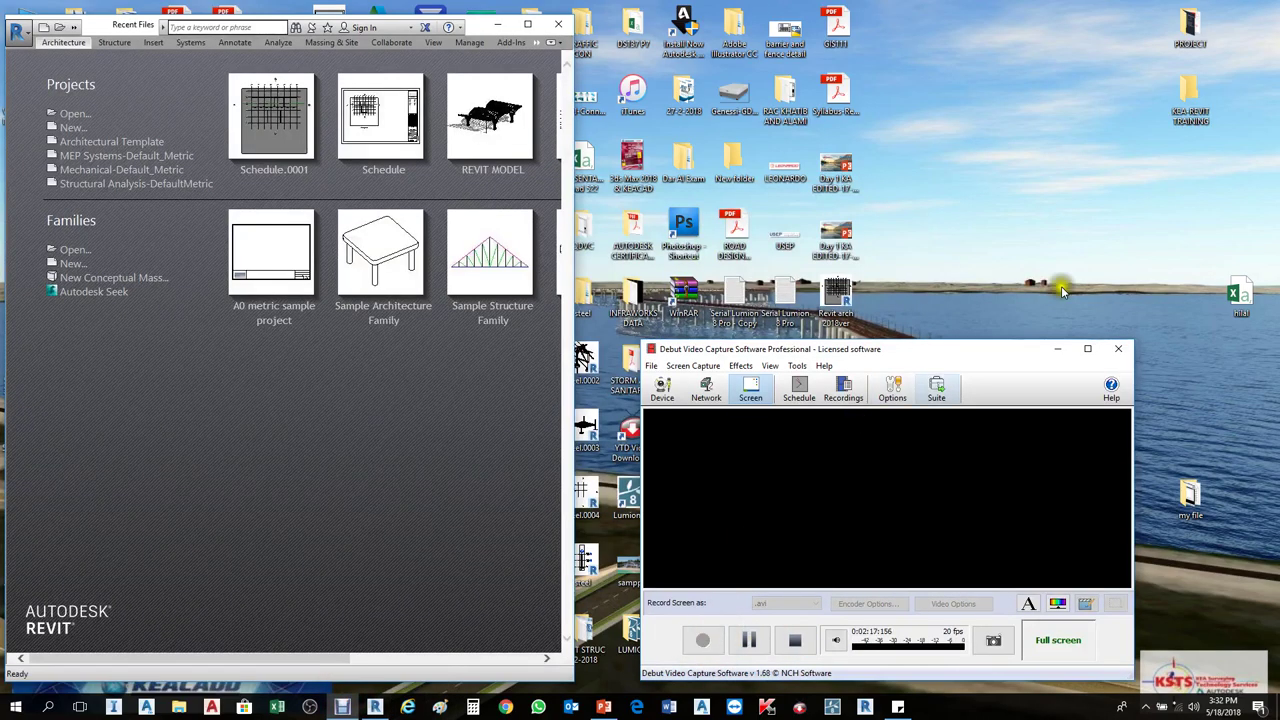
{"action": "left_click", "coordinate": [806, 645]}
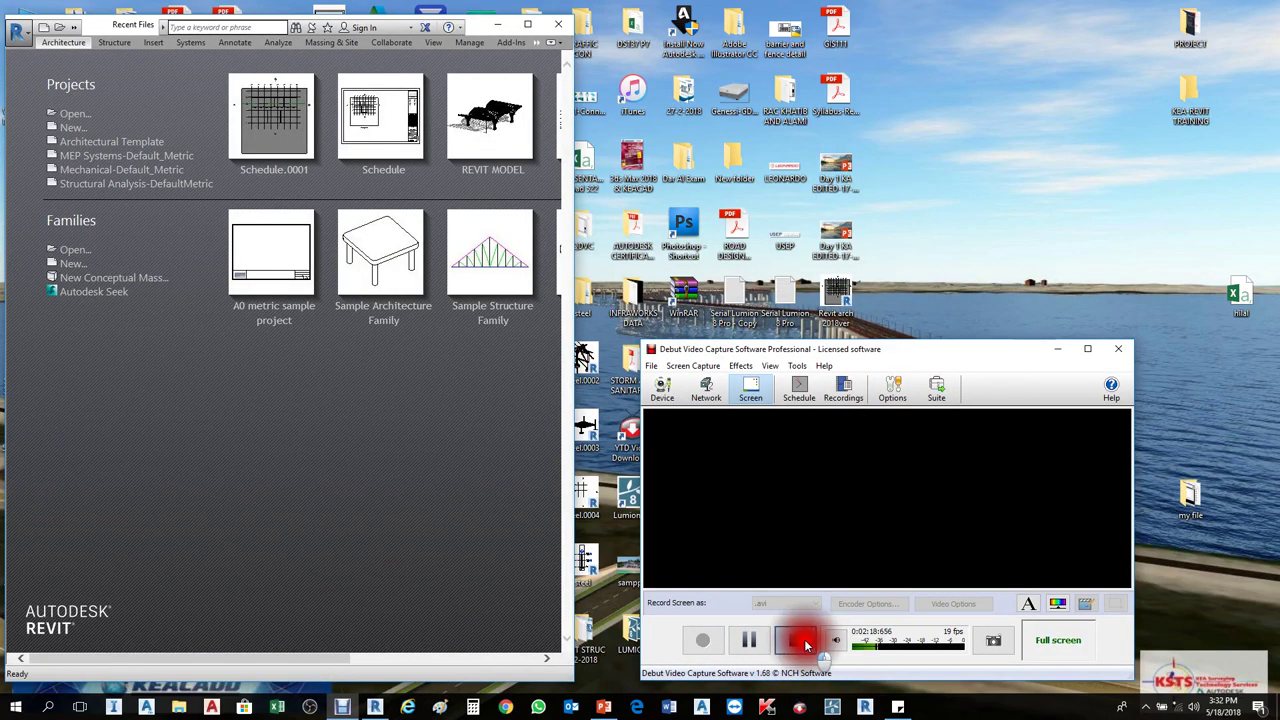